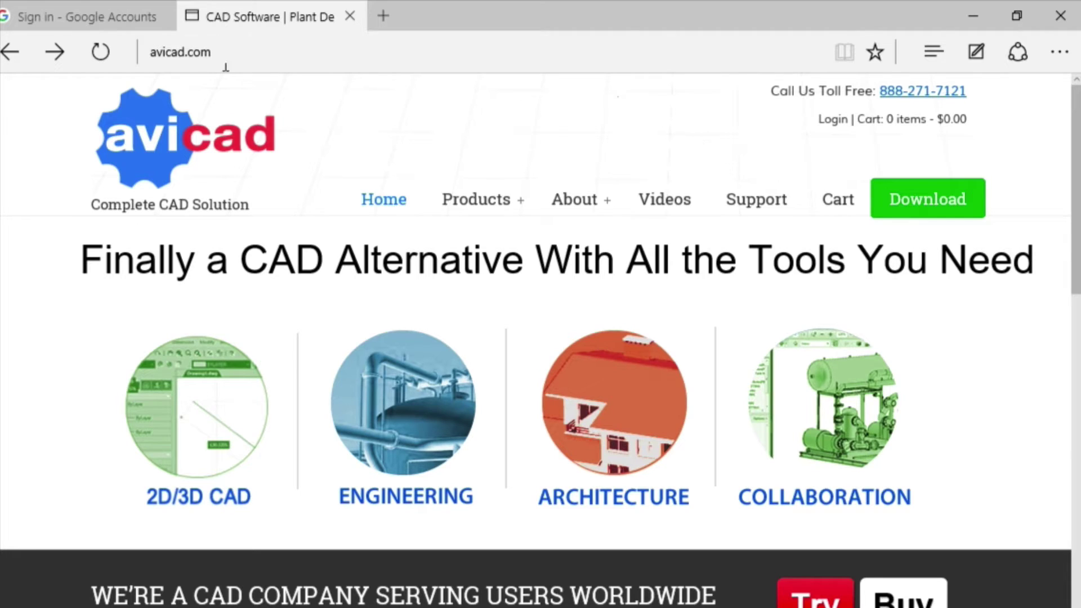
Step: Sign in to the Google account with the account e-mail and password
left_click(104, 22)
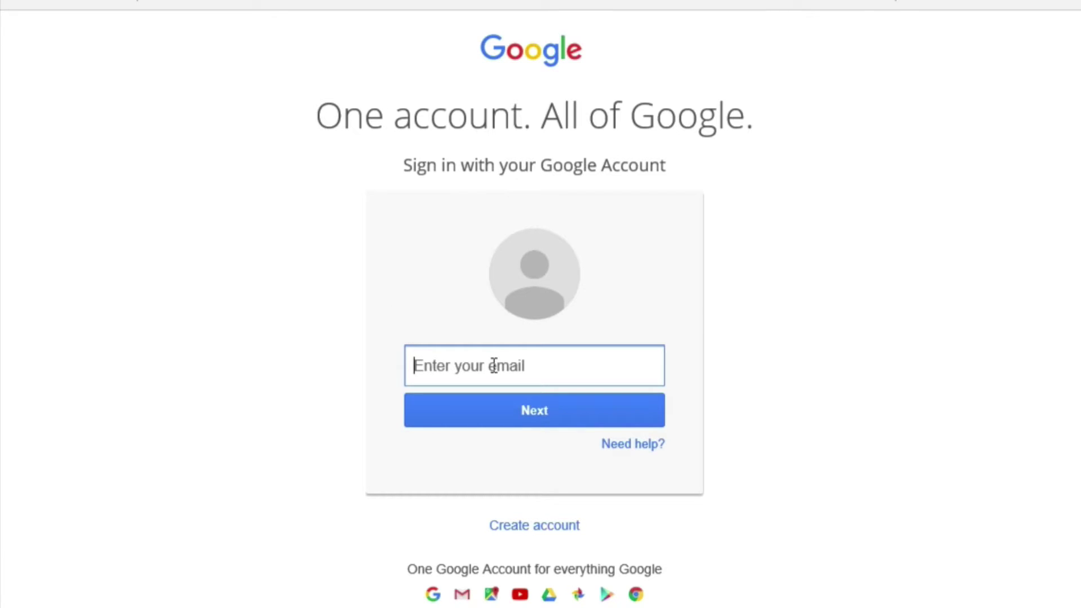
type("cadavenue")
key("Return")
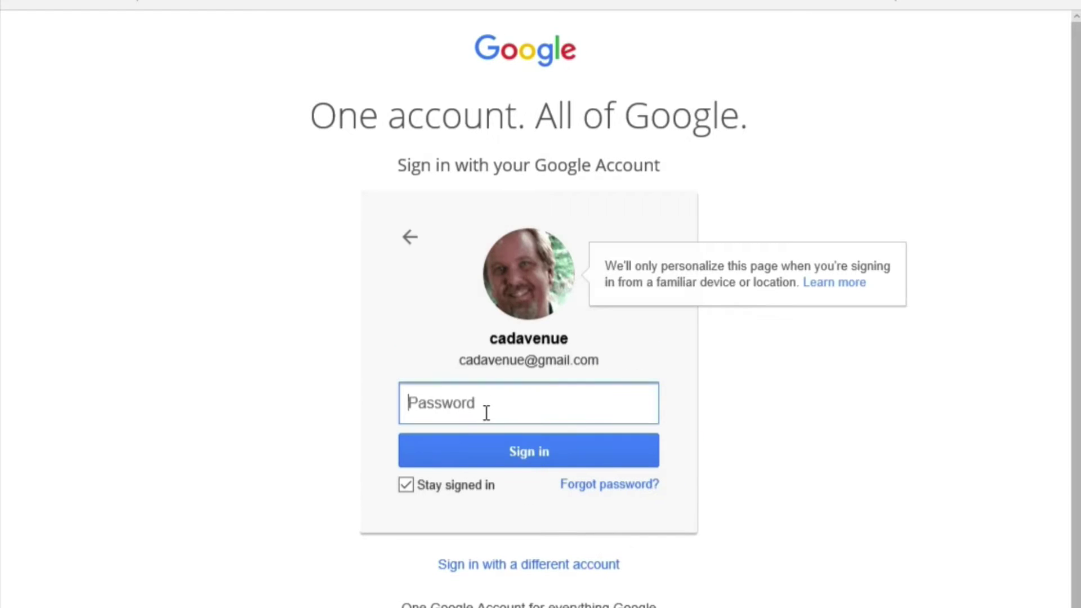
type("***")
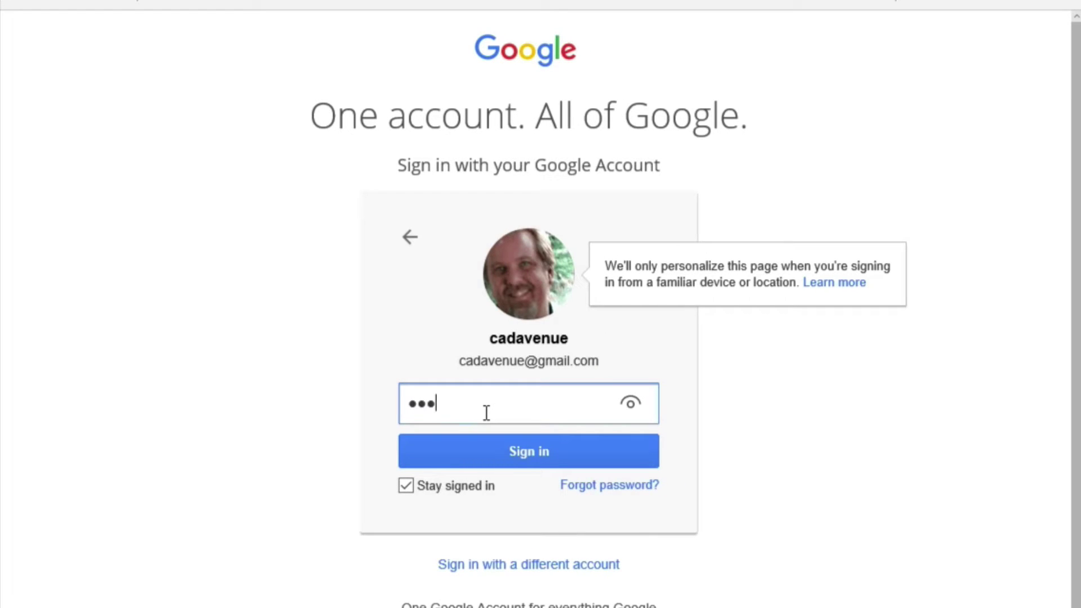
type("*******")
key("Return")
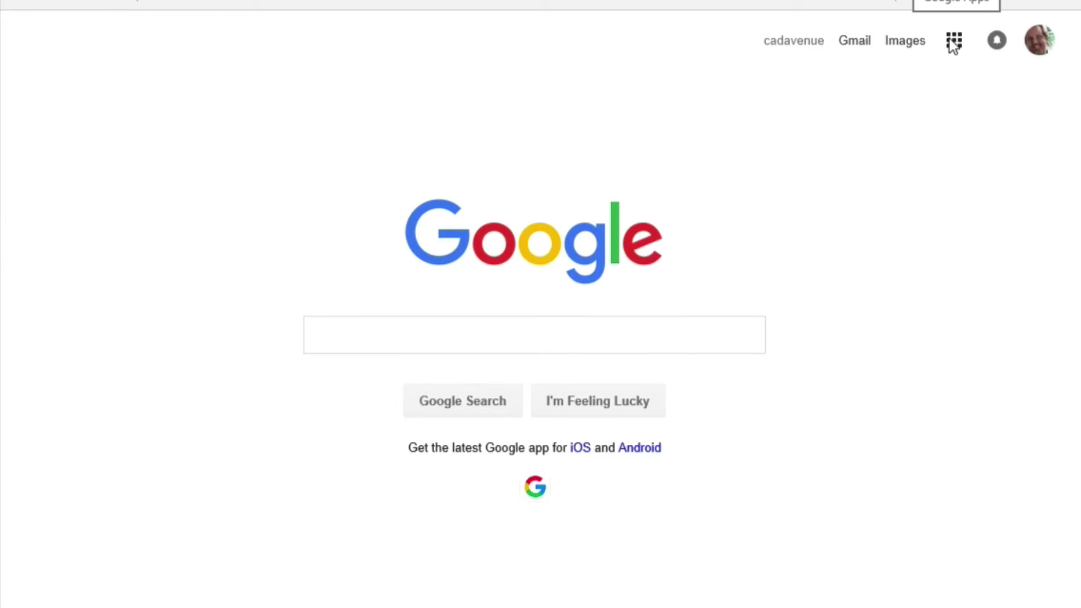
Step: Open Google Drive from the Google Apps grid to show My Drive
left_click(953, 44)
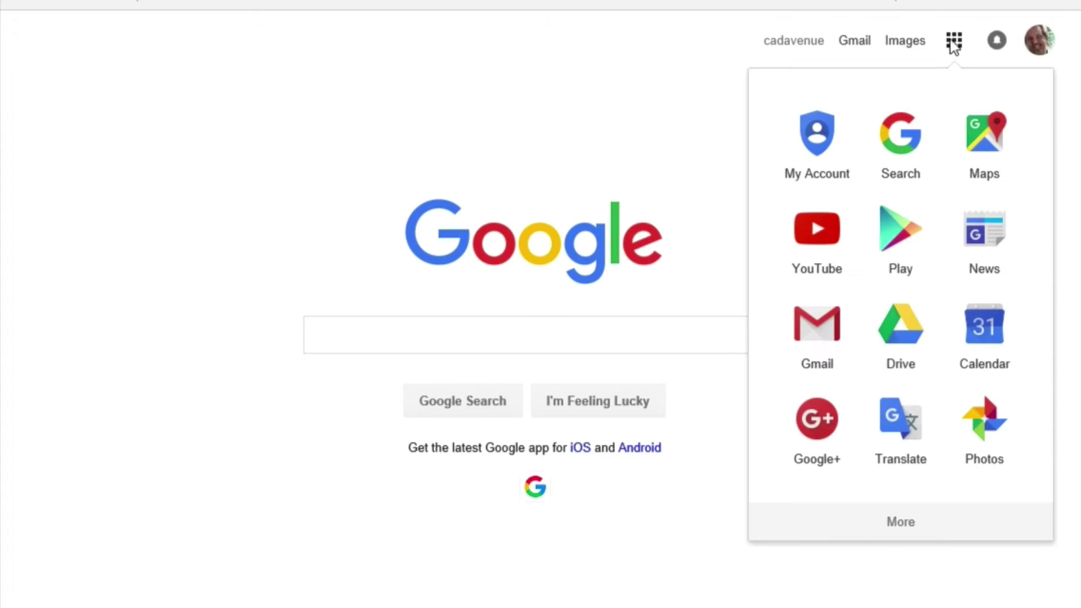
left_click(892, 329)
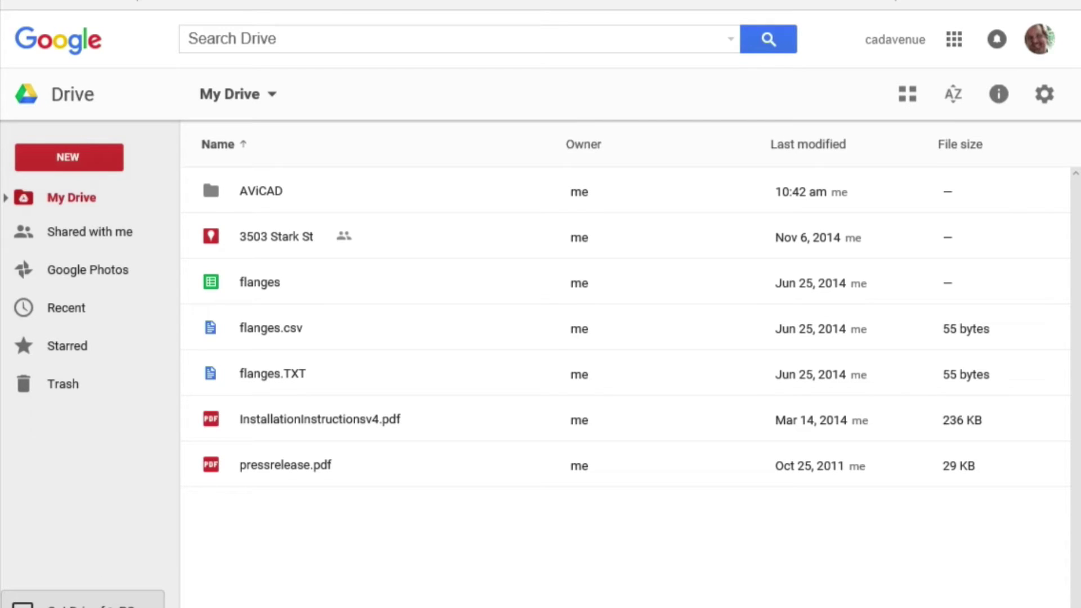
Step: Download the Mac and PC version of Drive, accept the terms, and complete its installation
left_click(85, 601)
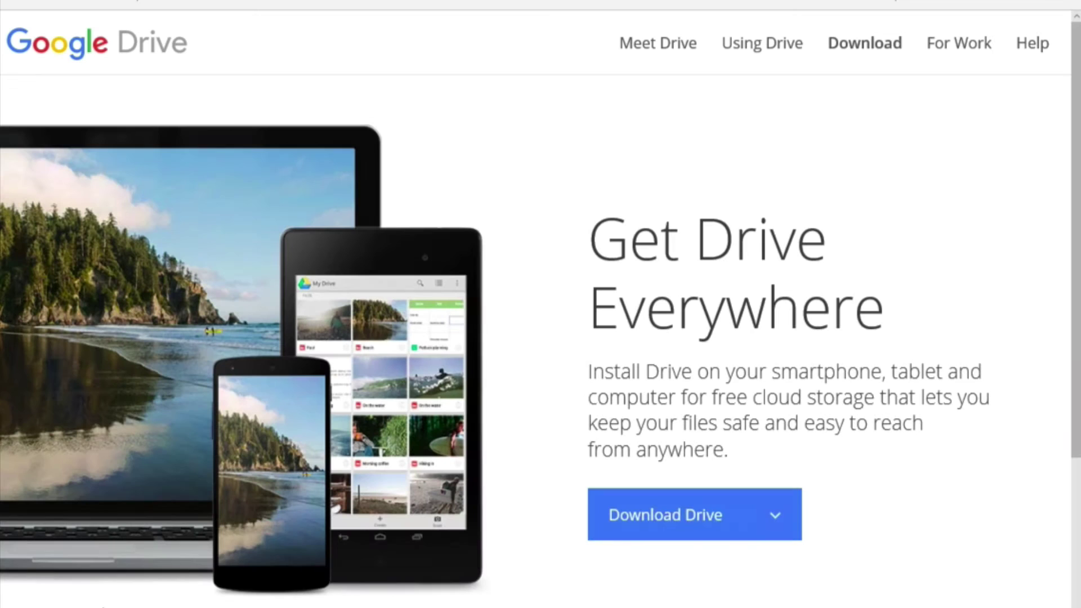
left_click(622, 529)
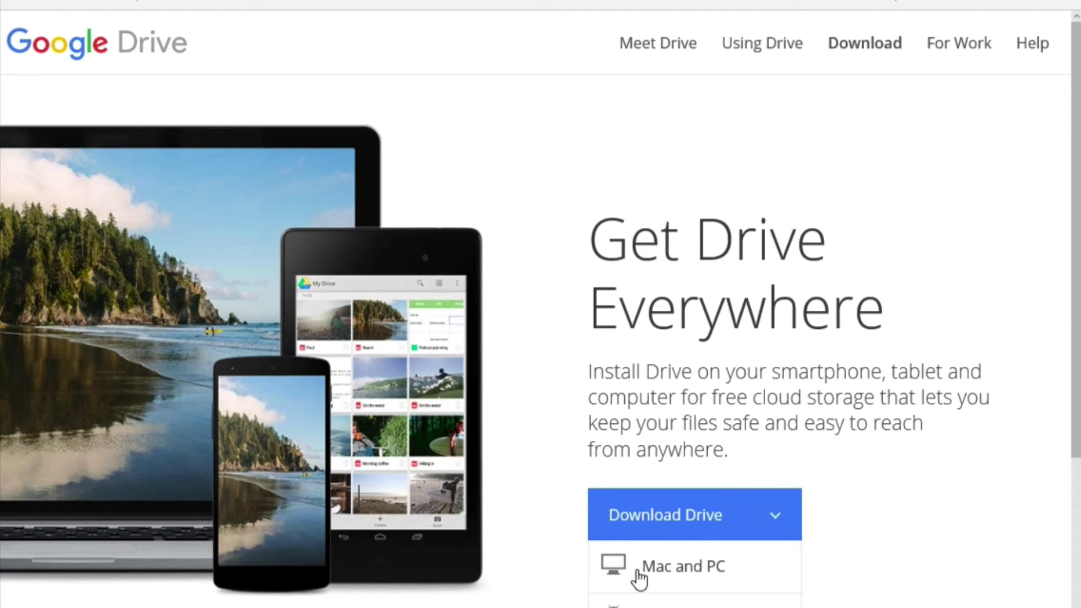
left_click(671, 566)
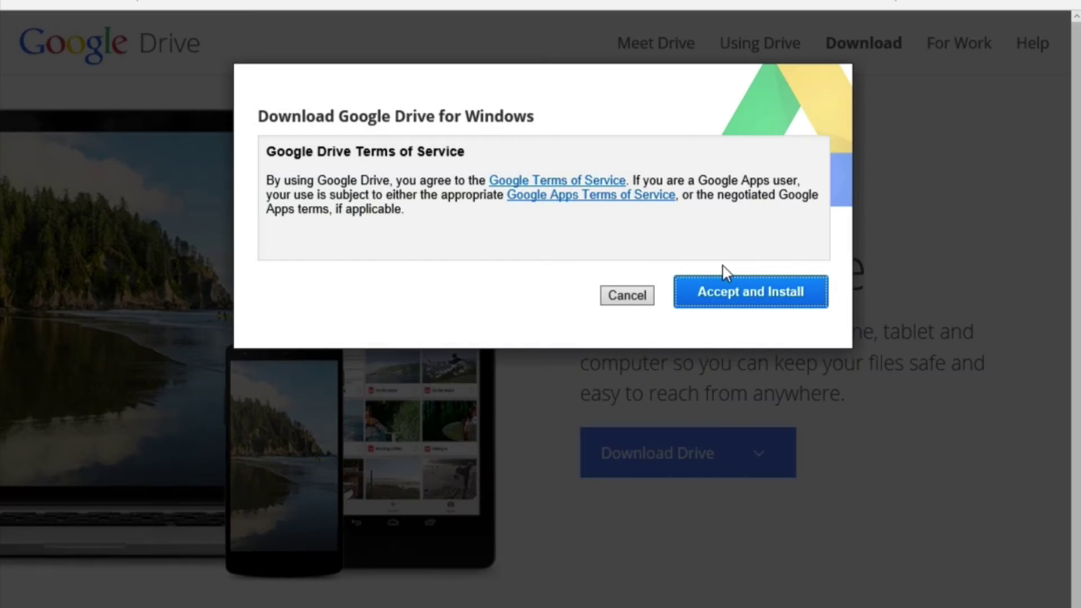
left_click(729, 296)
mouse_move(501, 431)
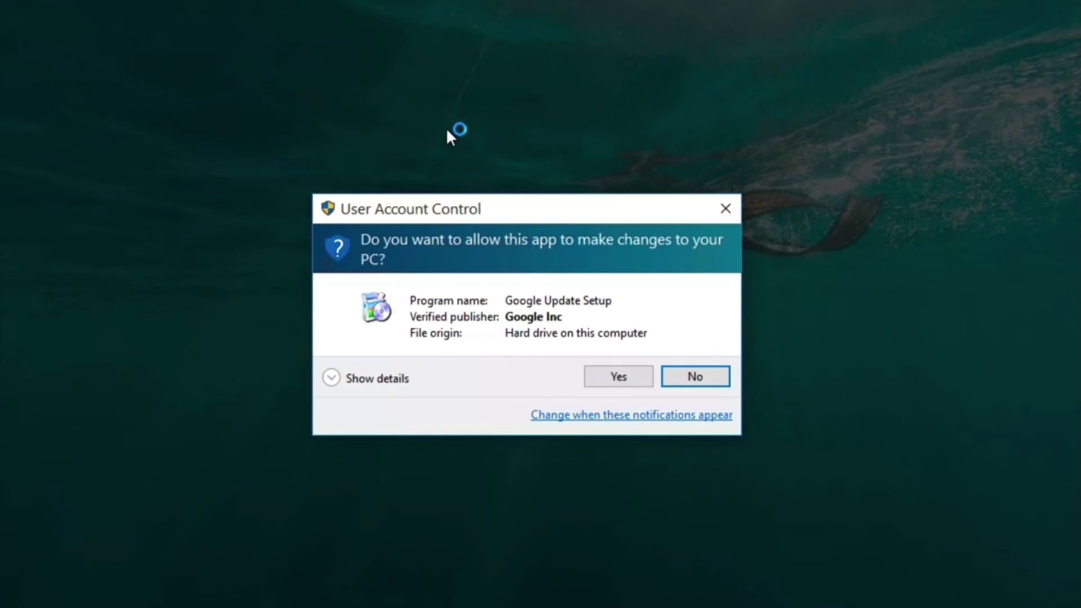
left_click(622, 376)
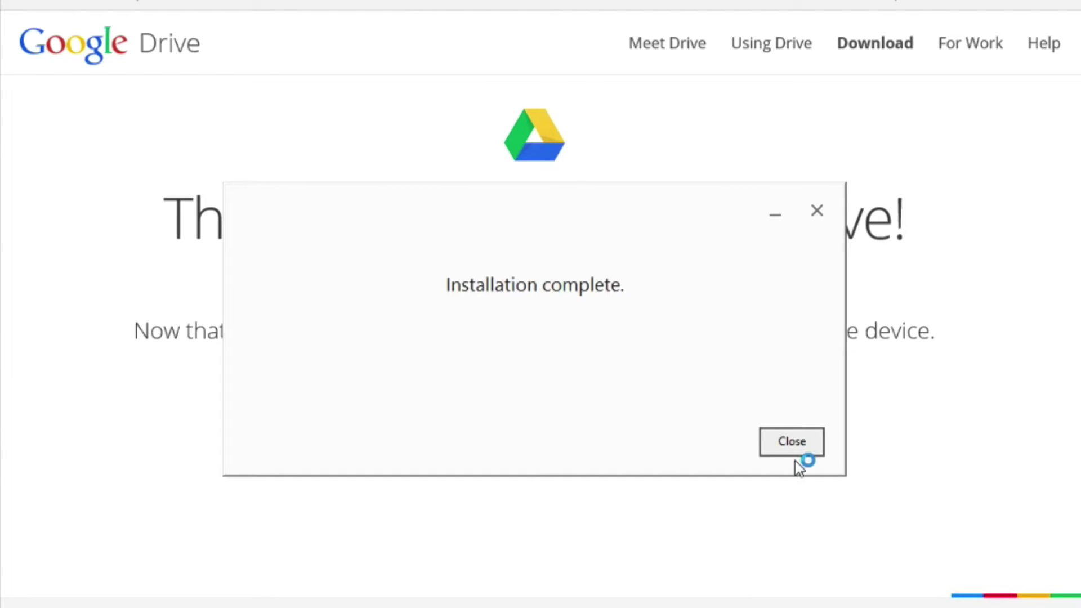
left_click(799, 447)
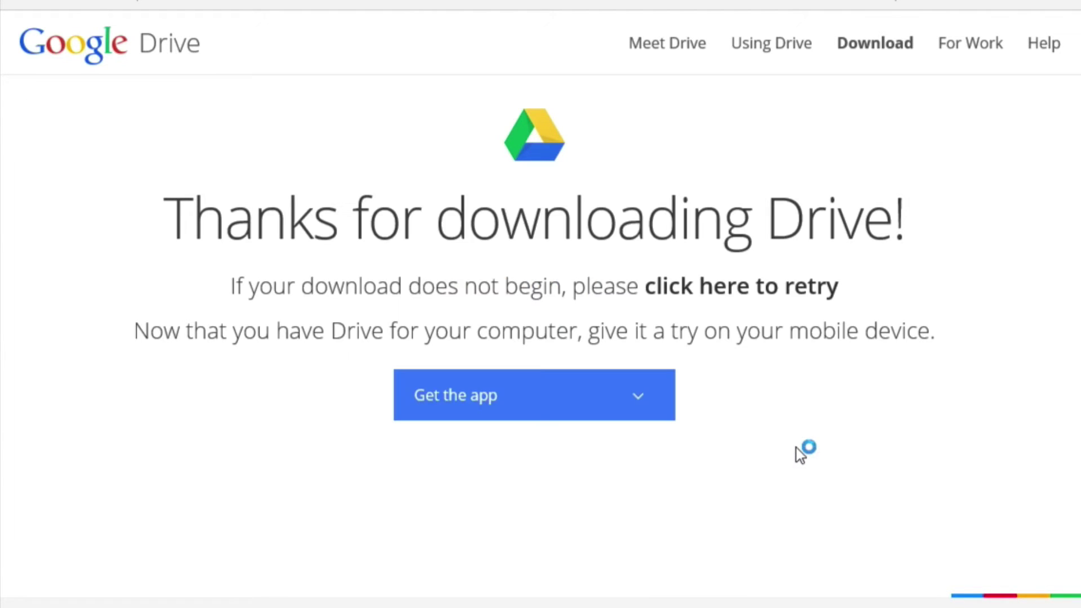
Step: Close the browser and sign in to Google Drive for desktop with the account password
key("alt+F4")
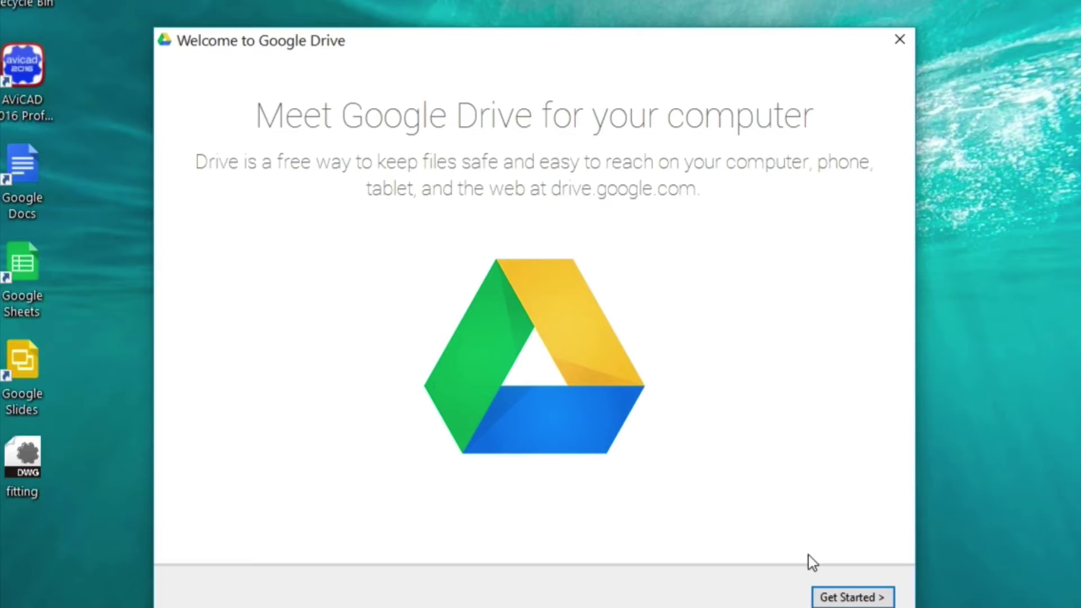
left_click(851, 596)
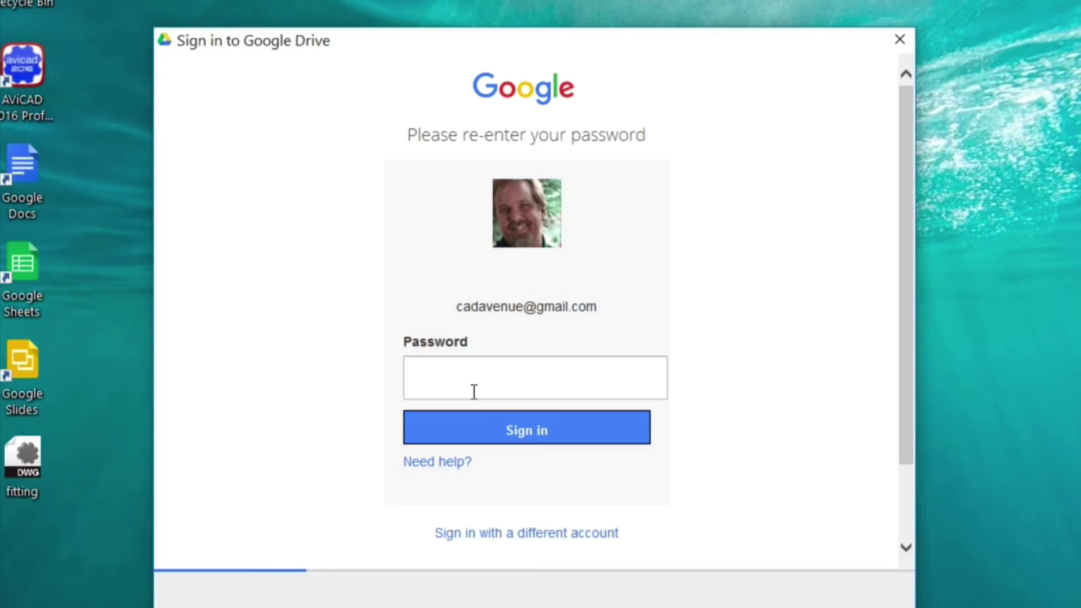
type("•••••••••••")
key("Return")
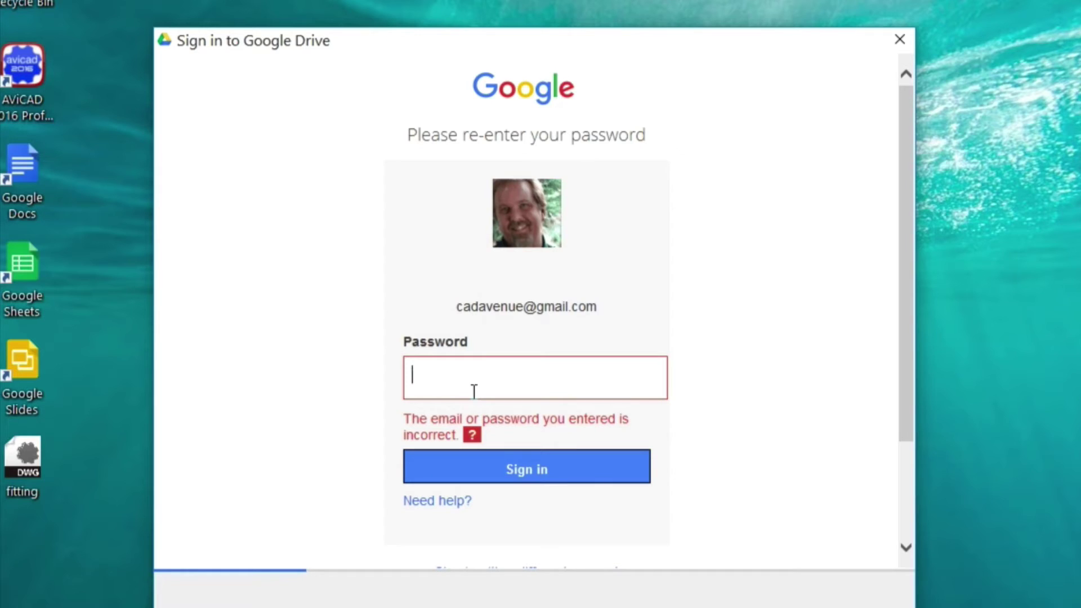
type("••••••••••")
key("Return")
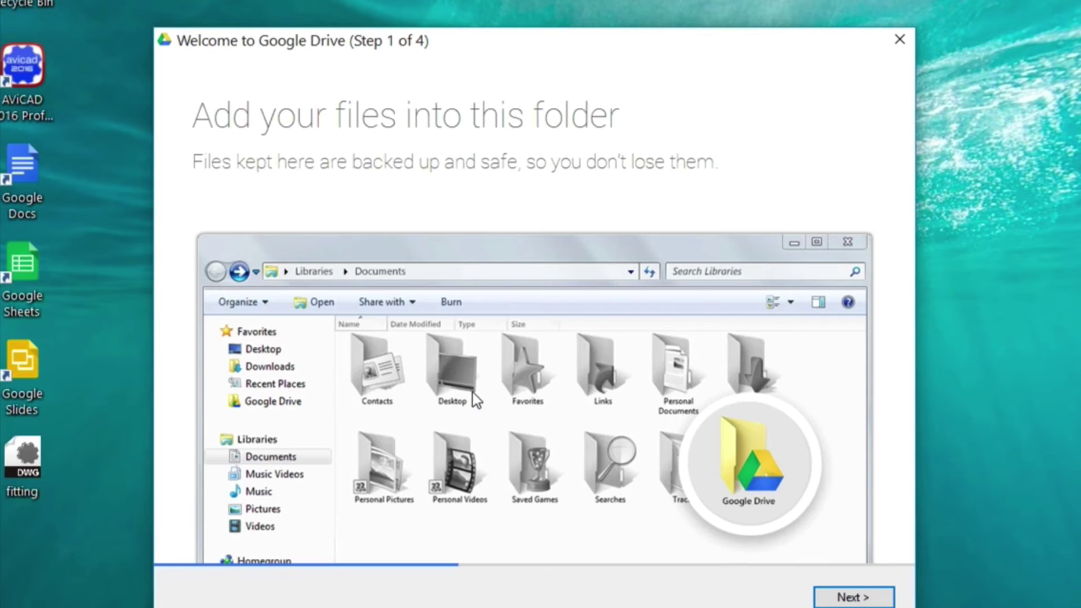
Step: Go through all four Drive setup steps and finish the setup
left_click(848, 600)
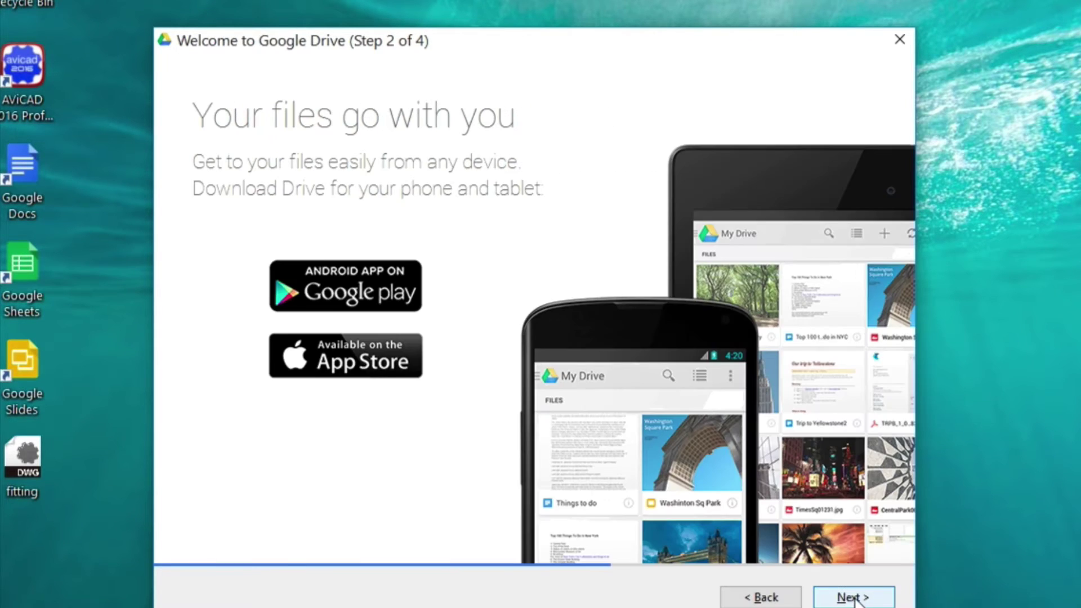
left_click(854, 599)
left_click(855, 600)
left_click(854, 598)
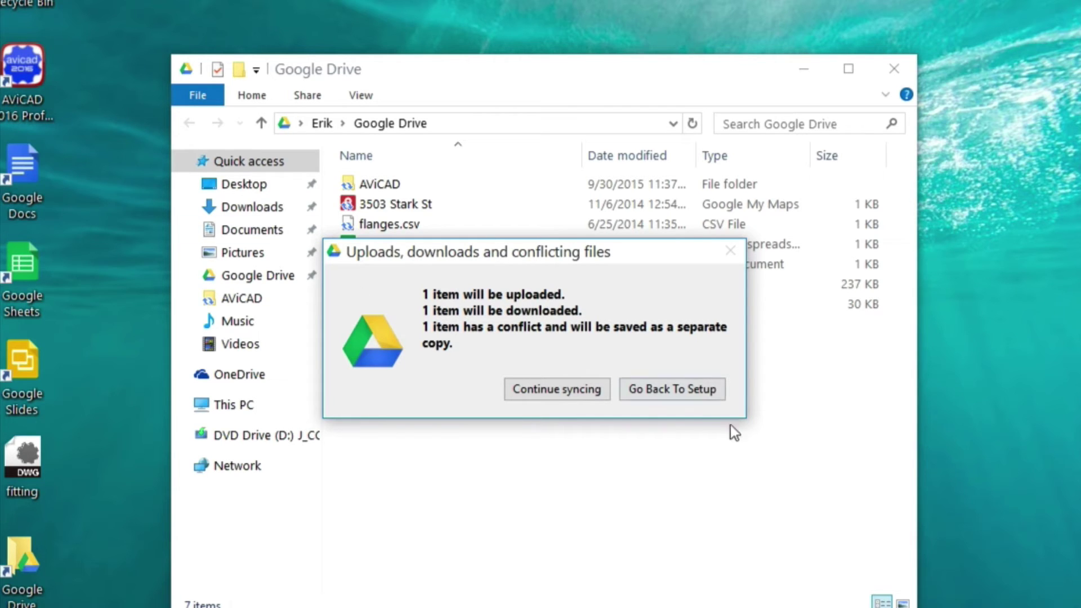
Step: Continue syncing despite the upload, download and conflict summary
left_click(681, 393)
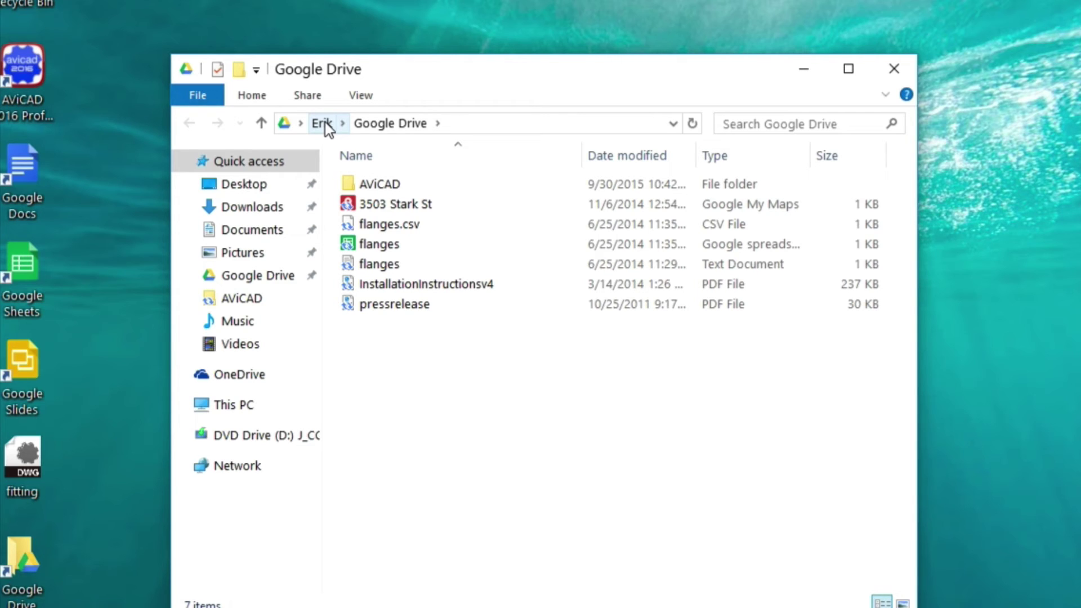
Step: Drag the AviCADPro2016 installer from Downloads into a second window showing the Google Drive folder
left_click(253, 207)
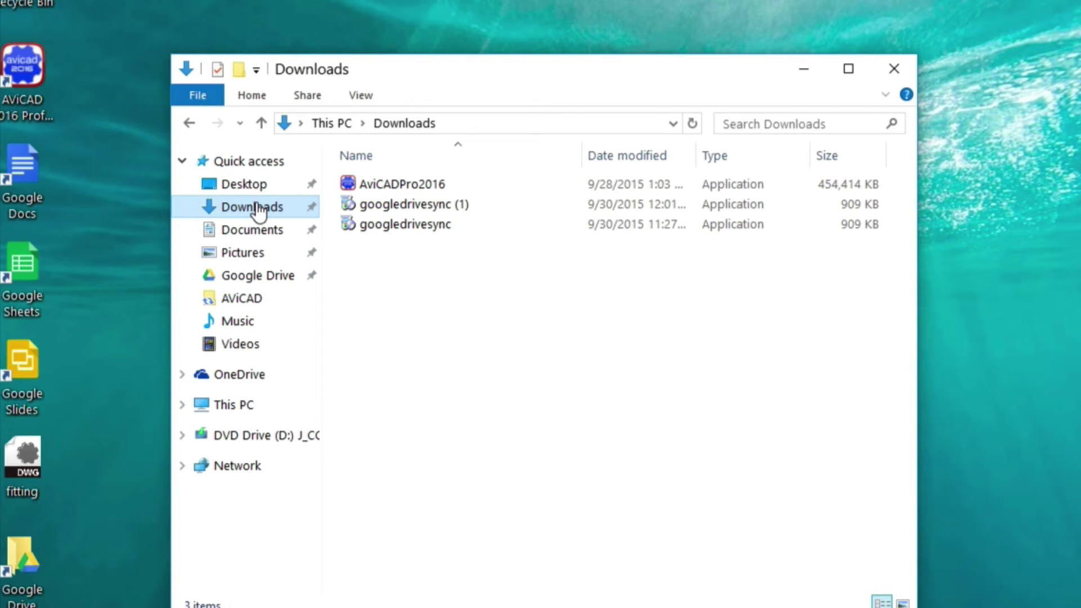
left_click(354, 184)
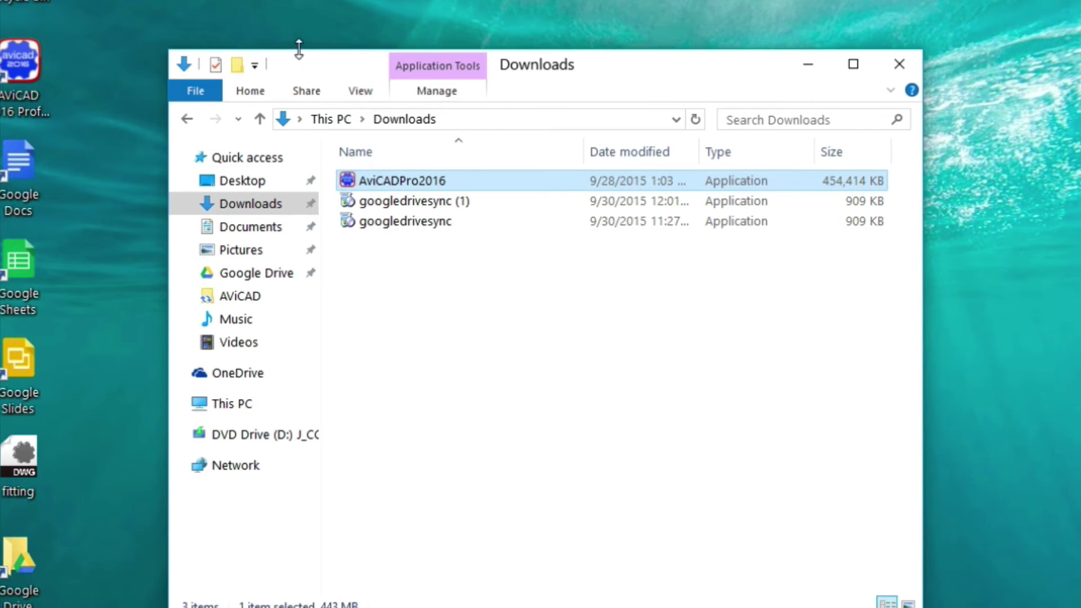
left_click_drag(309, 75, 585, 0)
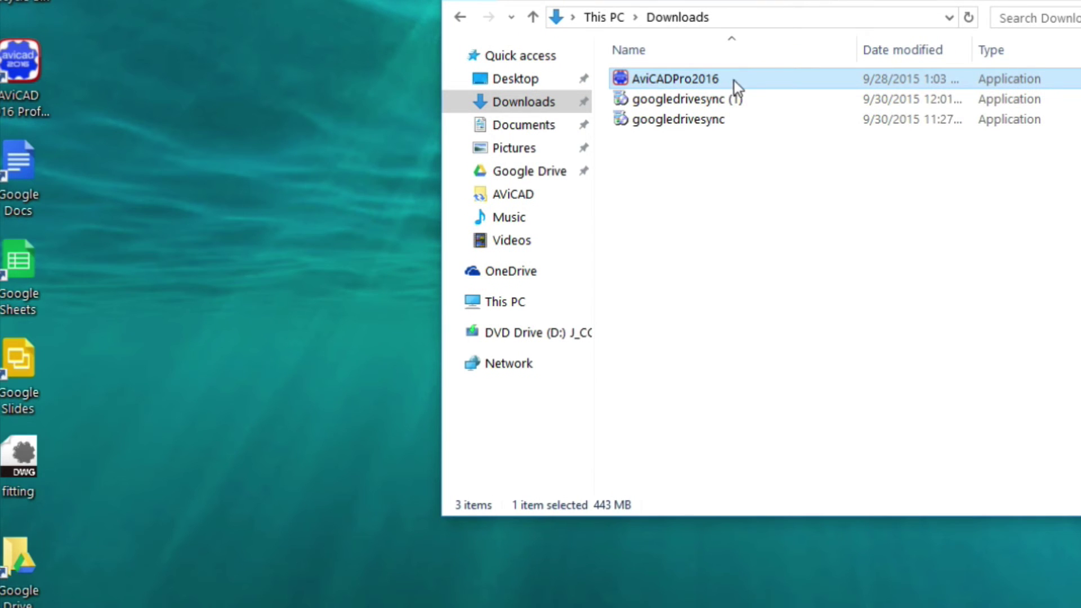
double_click(3, 563)
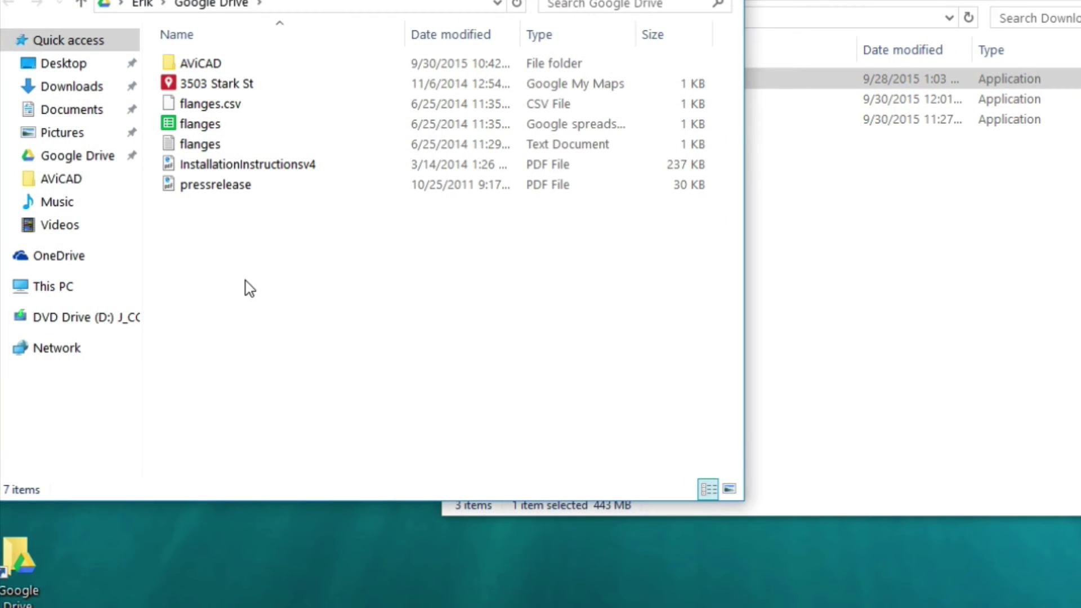
left_click(816, 83)
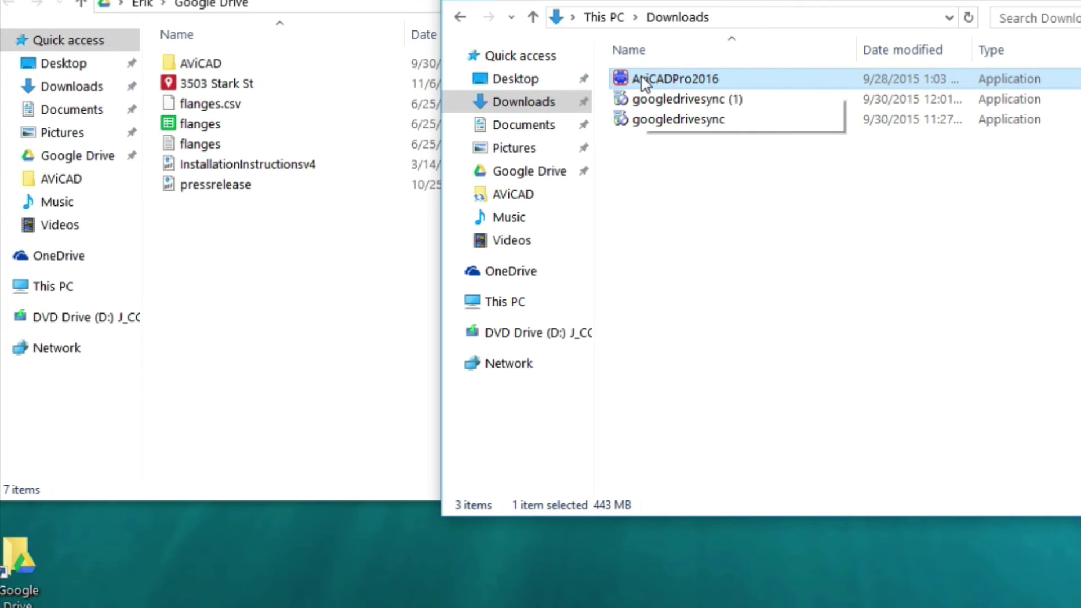
left_click_drag(644, 84, 236, 249)
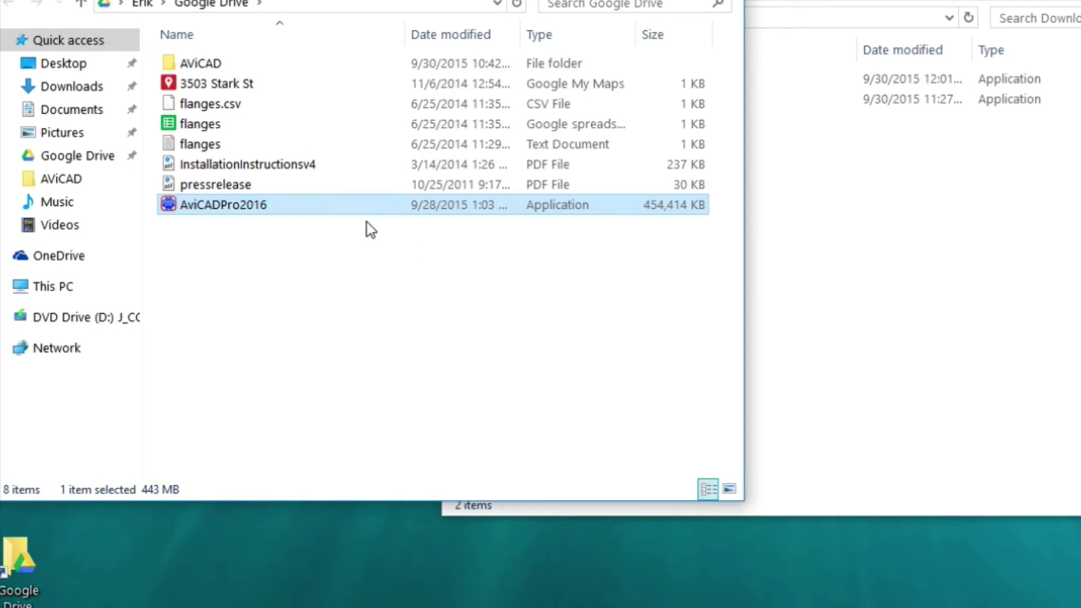
left_click(870, 166)
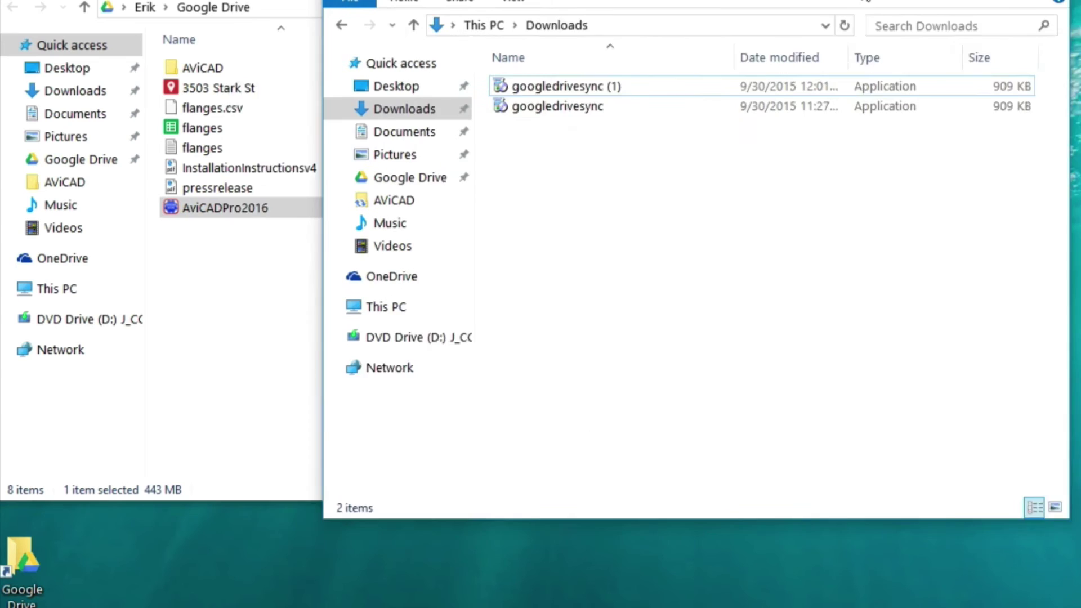
Step: Open the fitting drawing from the desktop in AViCAD, skipping file association
key("super+d")
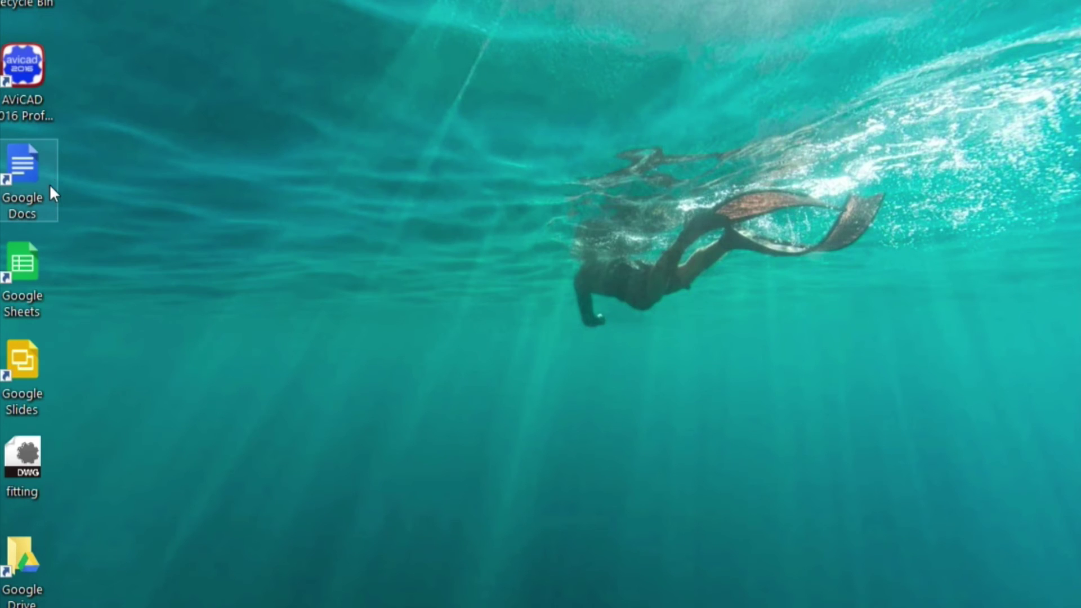
double_click(25, 455)
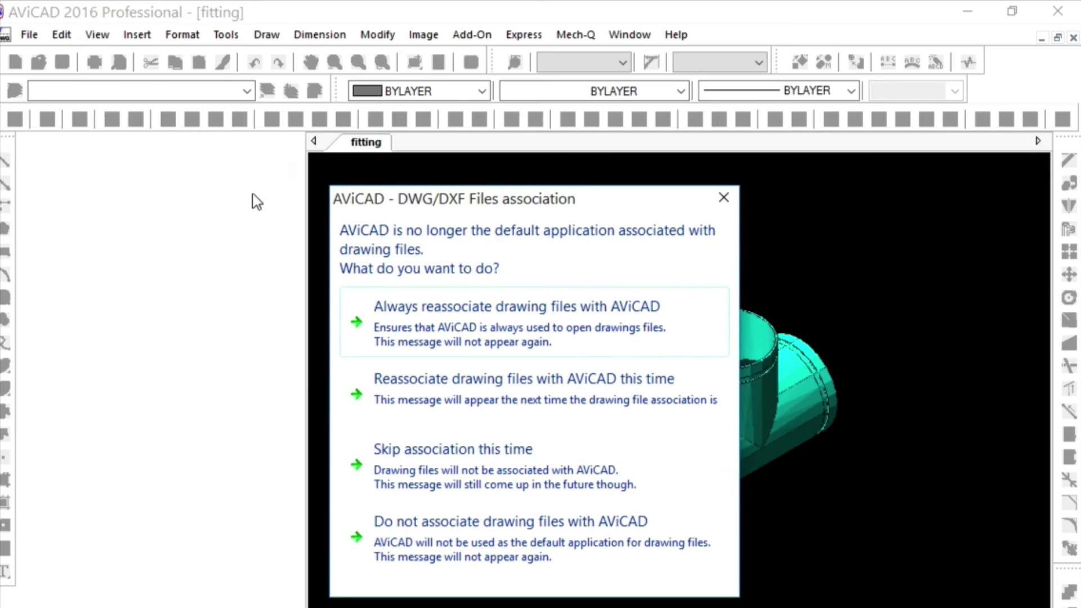
left_click(538, 459)
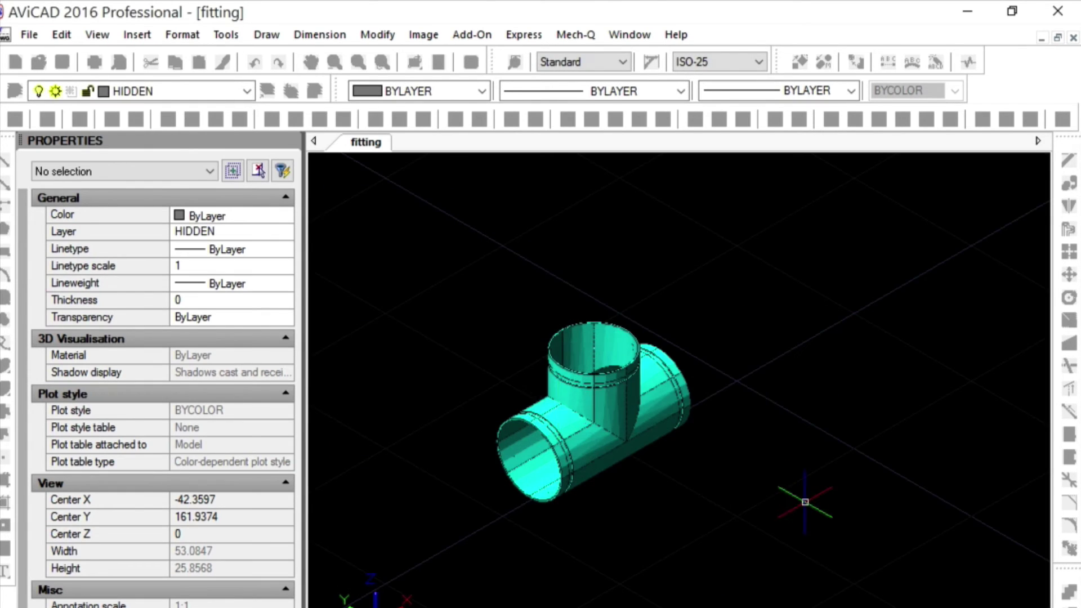
Step: Back up the fitting drawing to the AViCAD folder on Google Drive
left_click(30, 35)
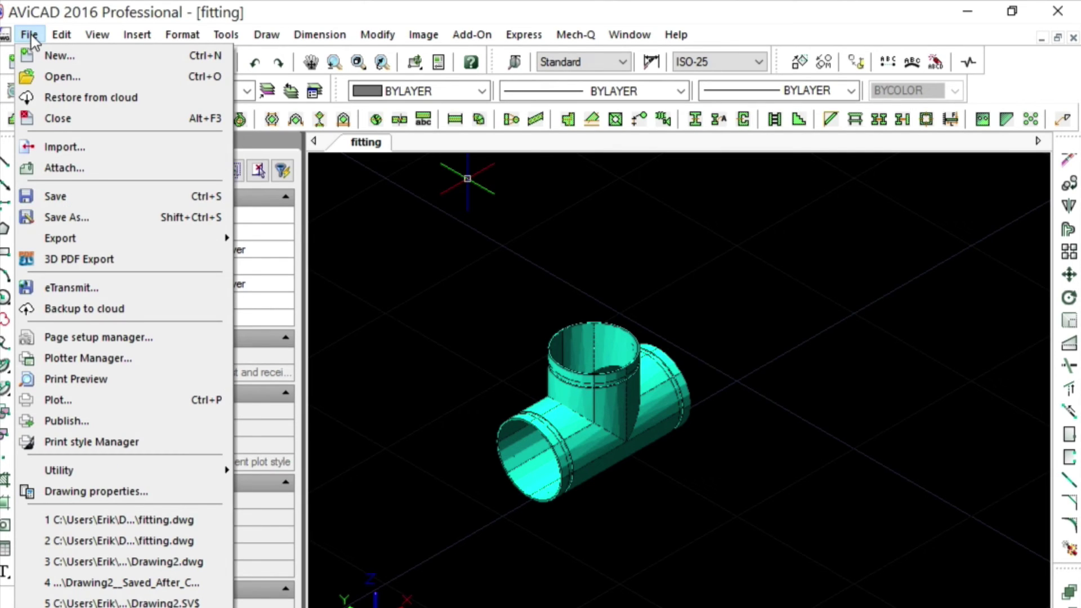
left_click(104, 312)
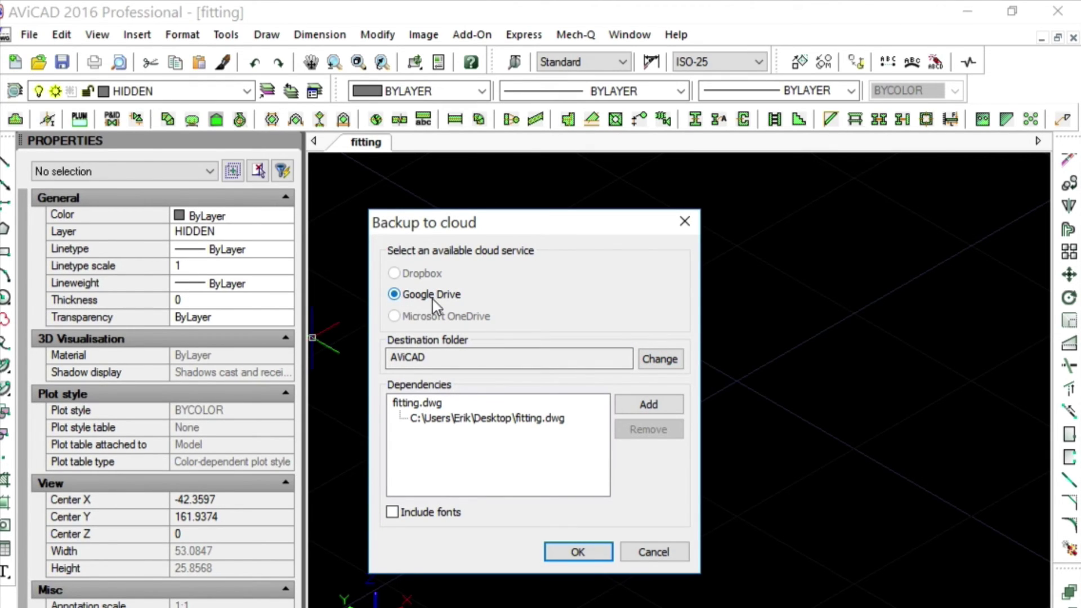
left_click(577, 553)
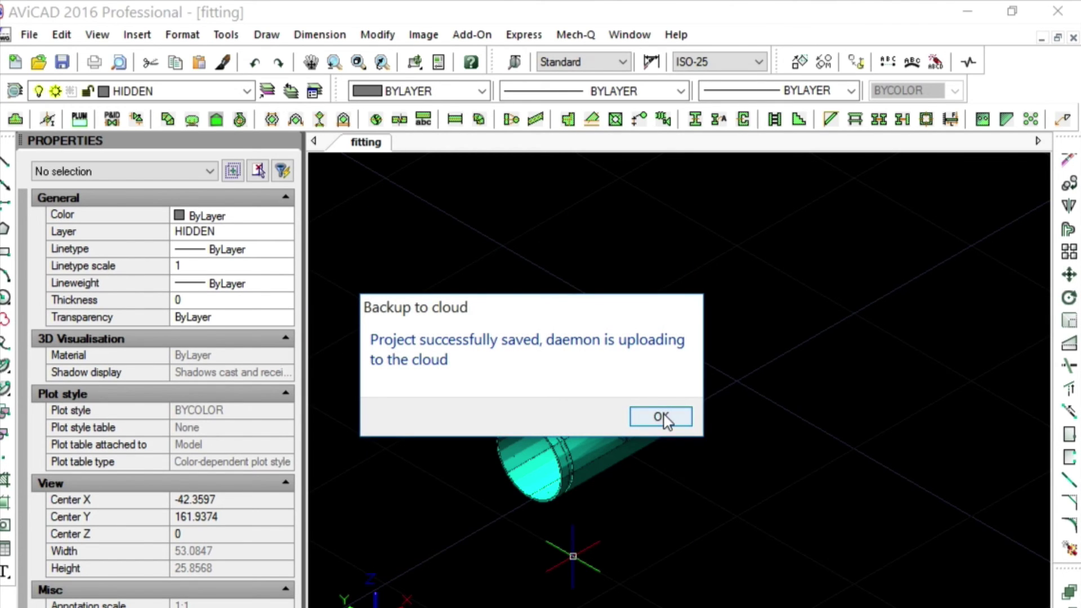
left_click(662, 417)
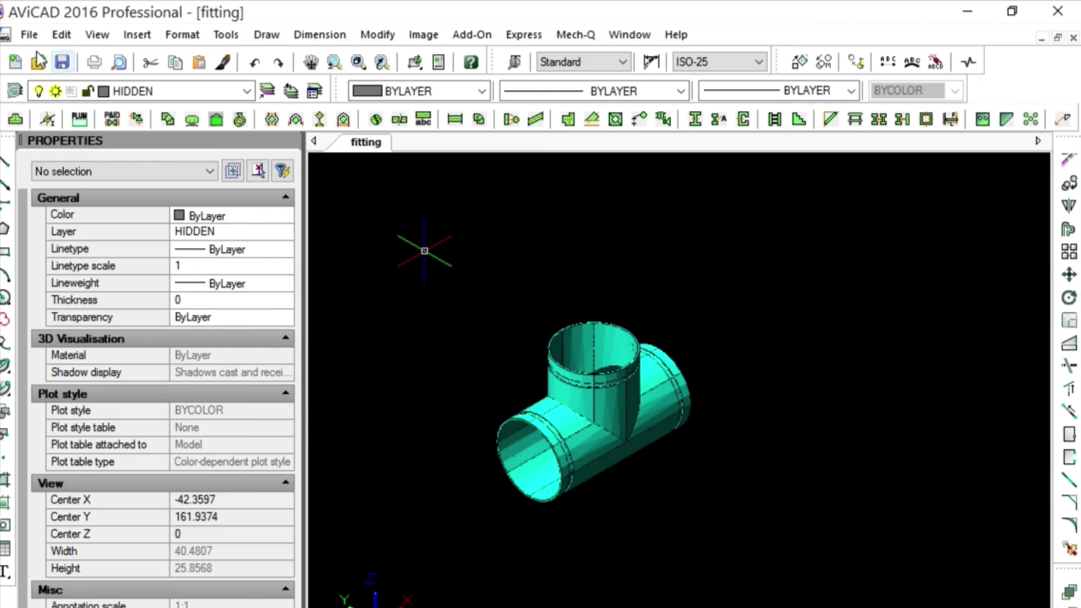
Step: Restore the fitting.pcloud project from the cloud to the Desktop
left_click(29, 34)
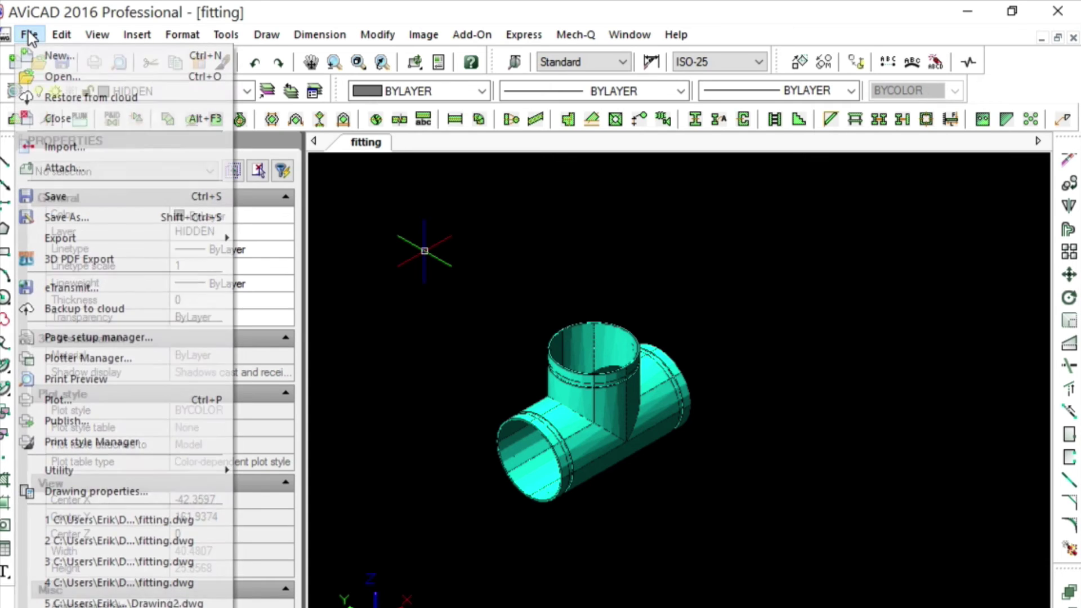
left_click(48, 98)
left_click(554, 454)
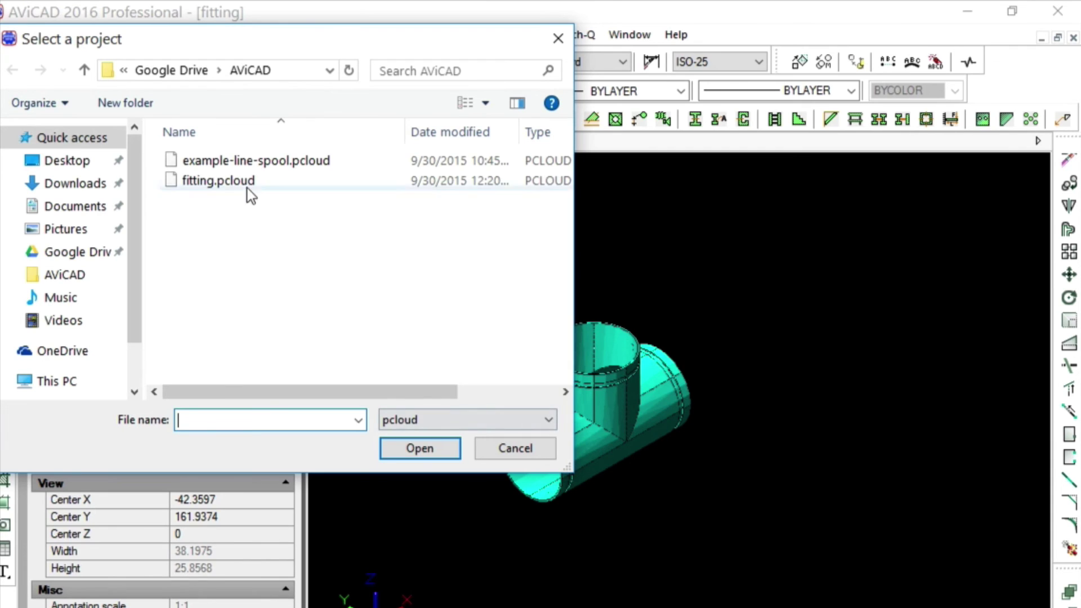
left_click(218, 184)
left_click(437, 448)
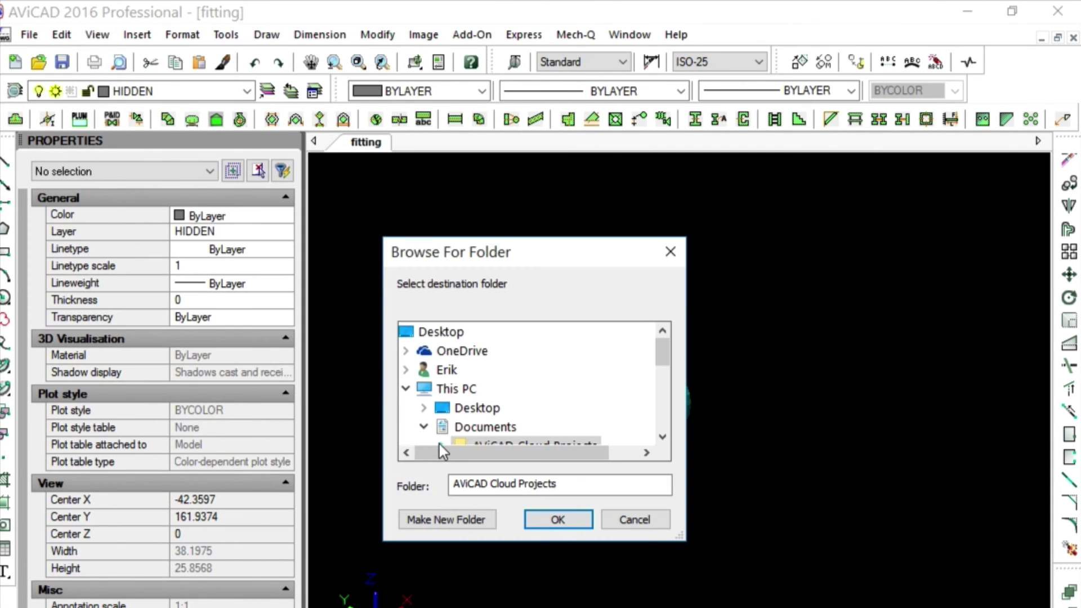
left_click(472, 409)
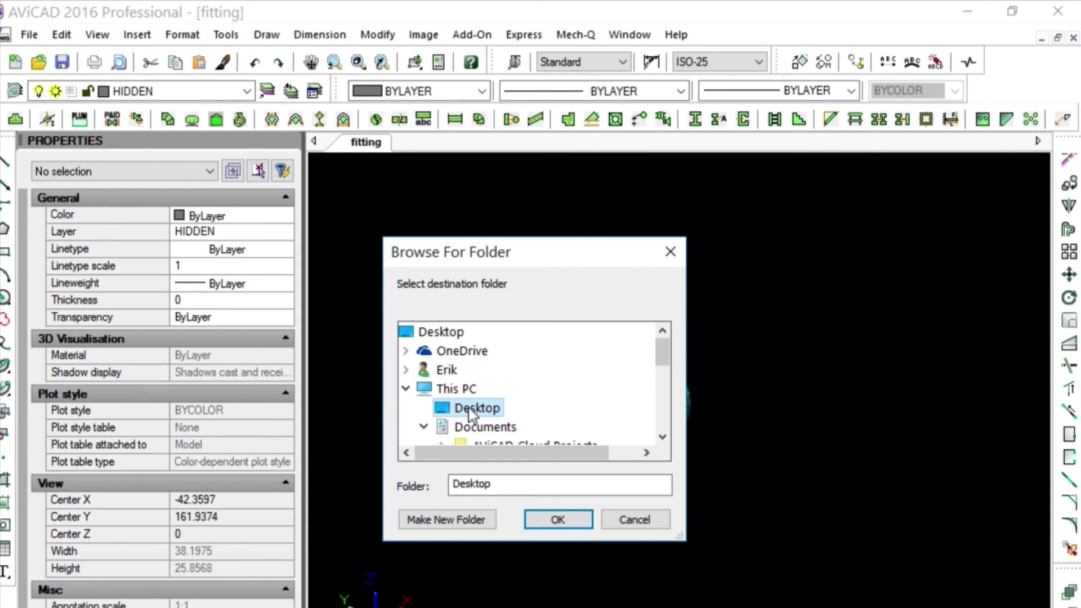
left_click(555, 522)
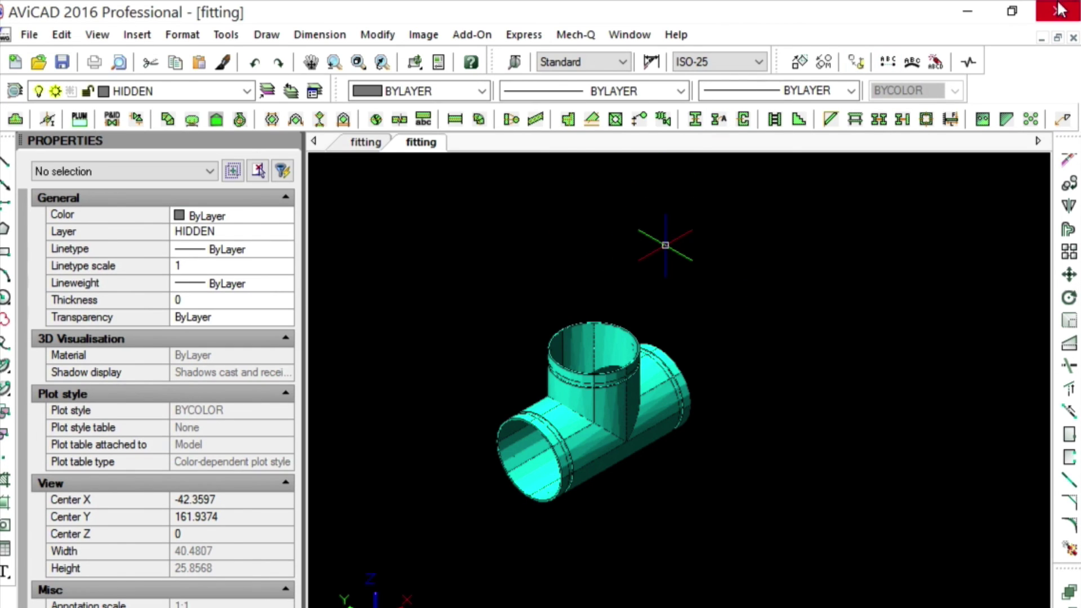
Step: Minimise AViCAD to reveal the desktop with the restored fitting drawing
left_click(972, 13)
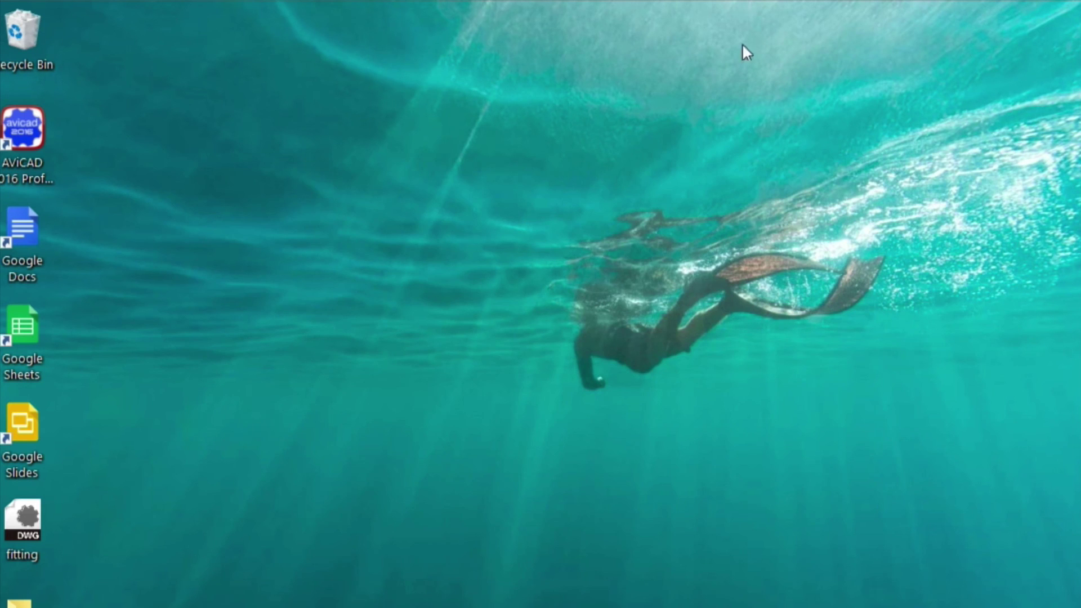